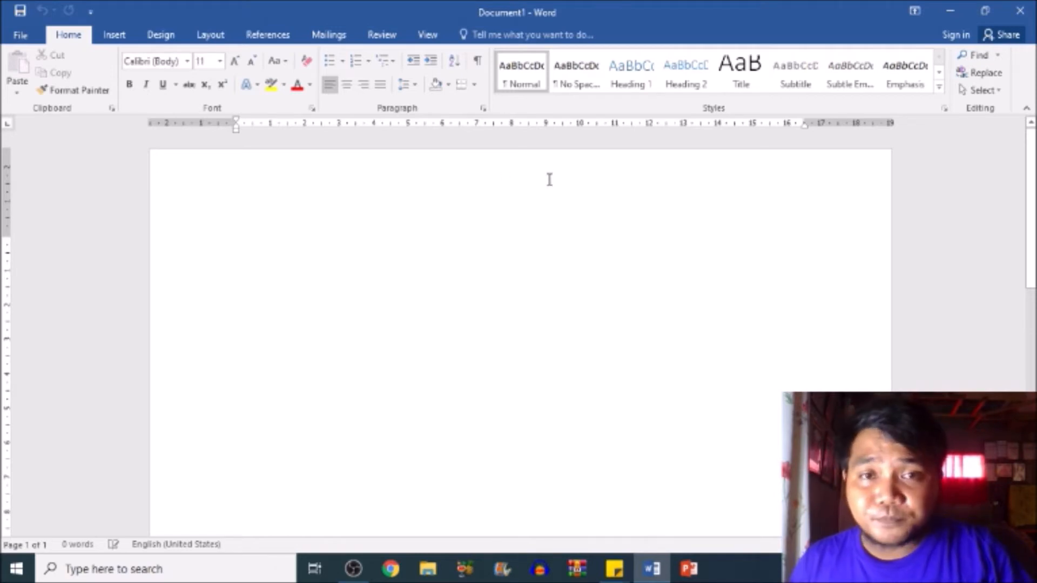
- Open the page header for editing and enter "Republic of the Philippines" as its first line
double_click(506, 176)
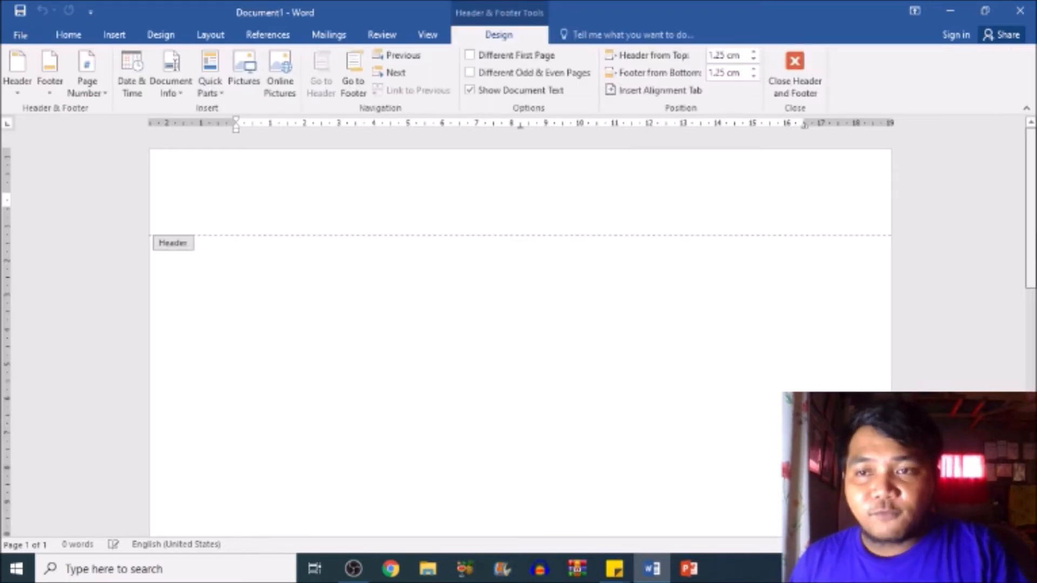
scroll(961, 331, "down", 3)
scroll(493, 503, "down", 5)
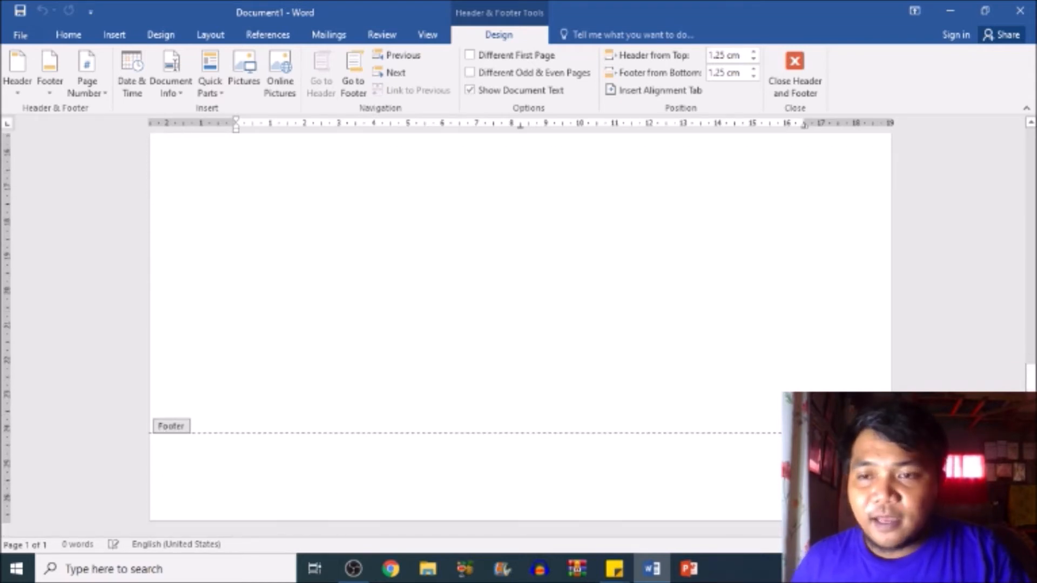
scroll(520, 324, "up", 8)
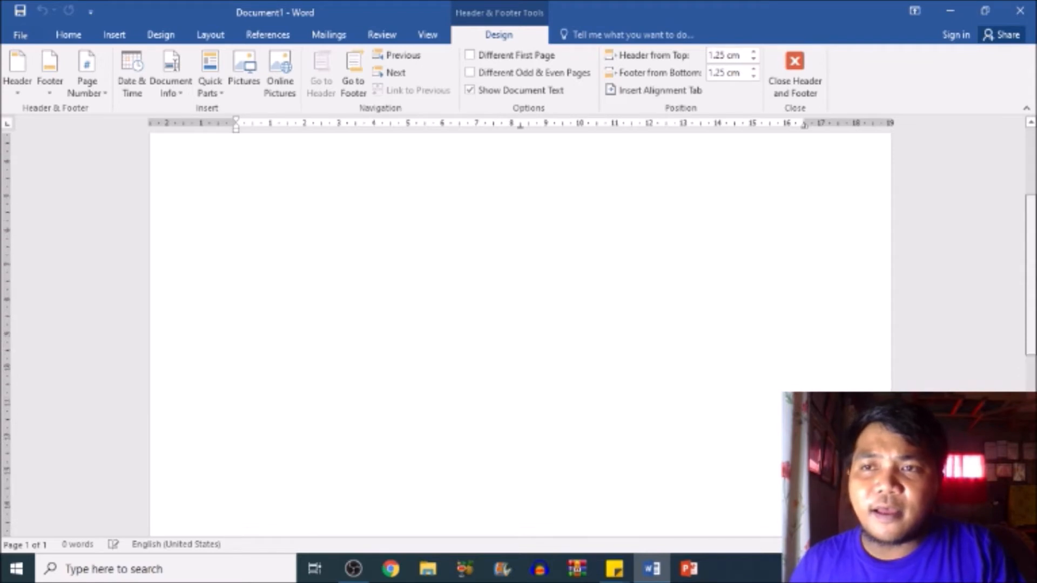
scroll(520, 324, "up", 1)
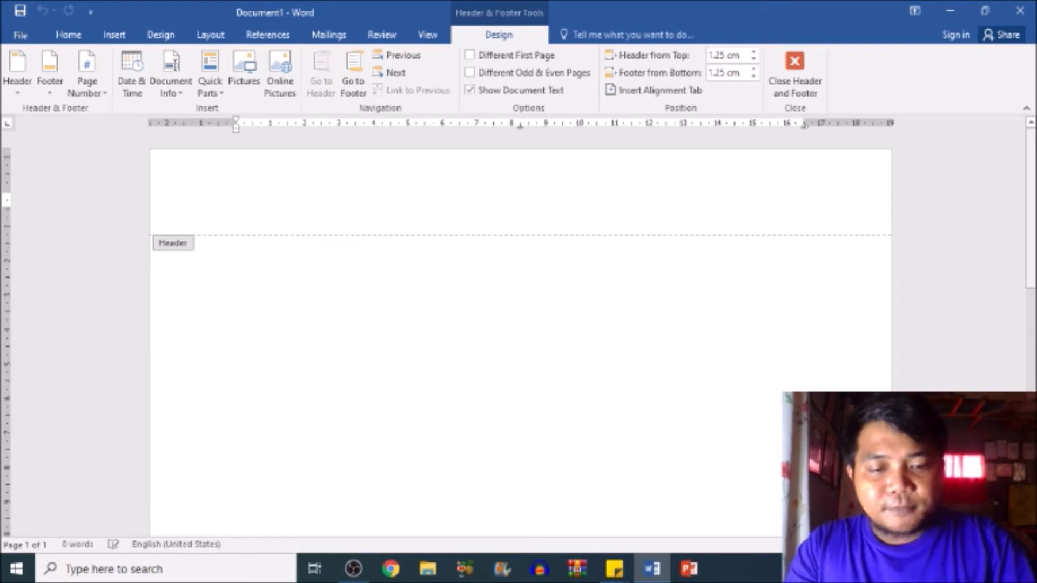
type("Republic o")
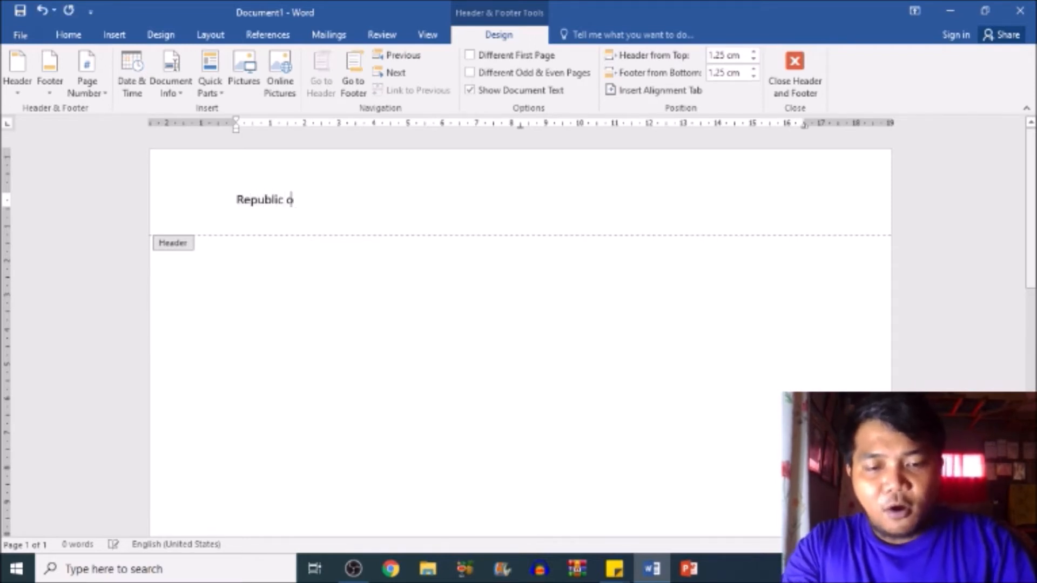
type("f the Ph")
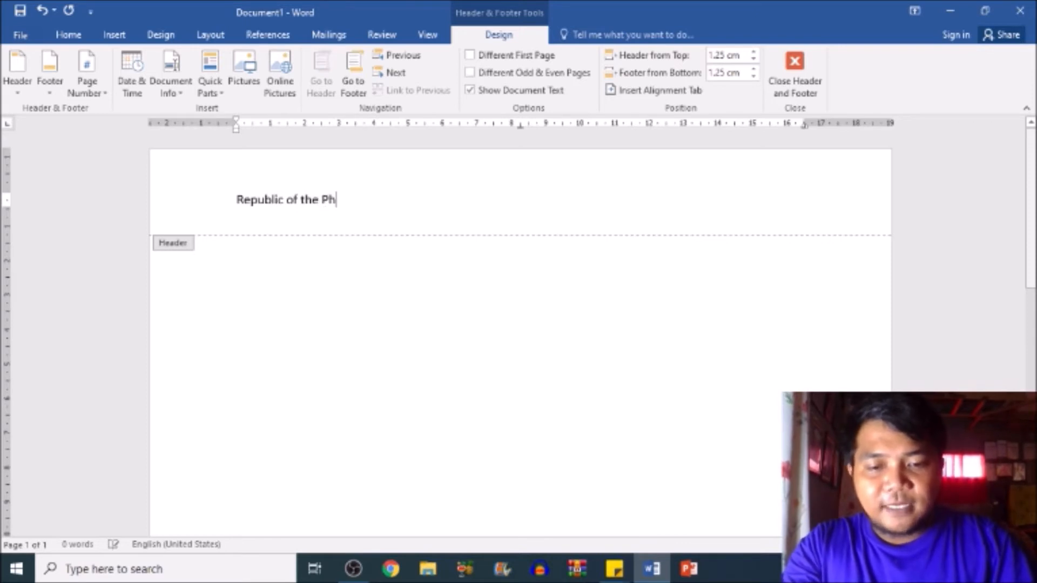
type("ilippines")
key("Return")
- Enter "MISTER LEARNING INSTITUTE OF TECHNOLOGY" as the second line of the header
type("KEVIN")
key("BackSpace")
key("BackSpace")
key("BackSpace")
key("BackSpace")
key("BackSpace")
type("Mister")
key("BackSpace")
key("BackSpace")
key("BackSpace")
key("BackSpace")
key("BackSpace")
type("ISTER ")
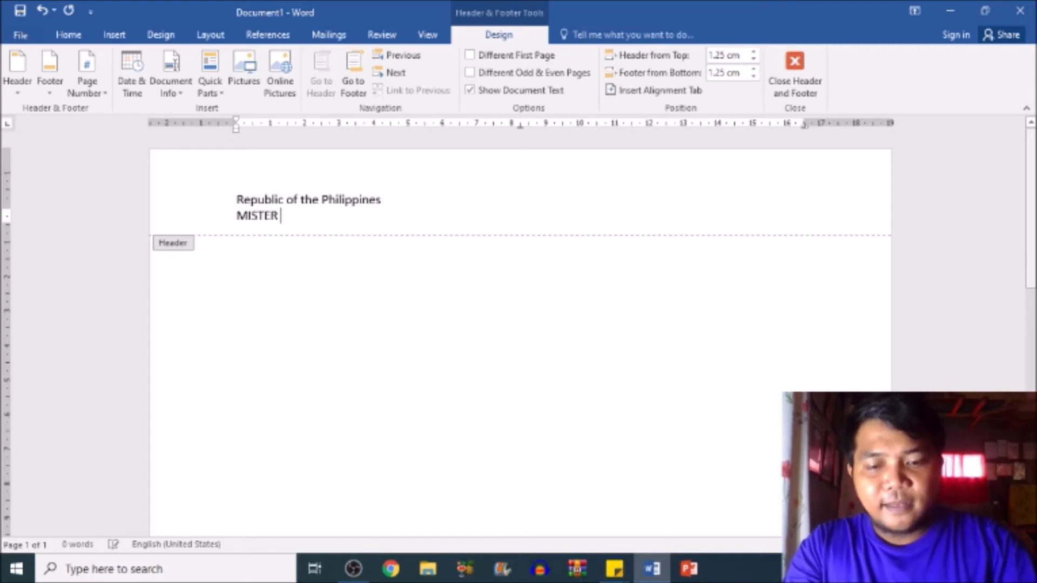
type("LEARNING")
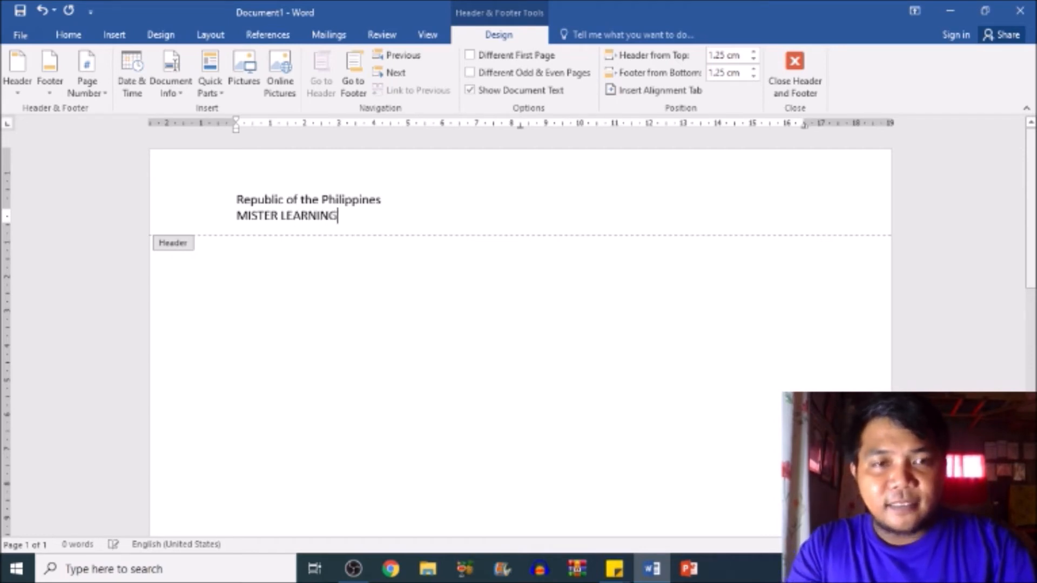
type(" INSTI")
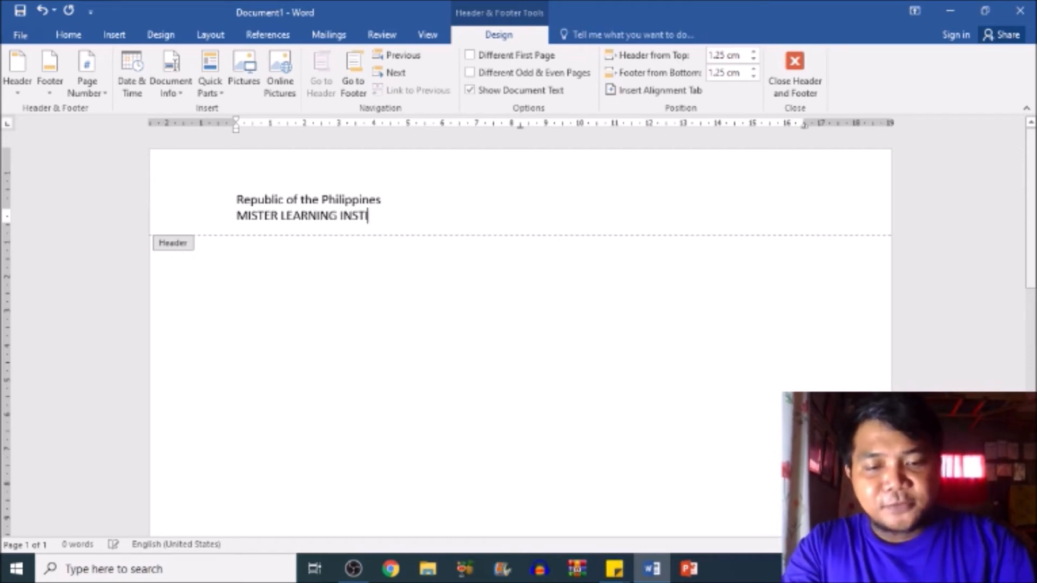
type("TUTE OF ")
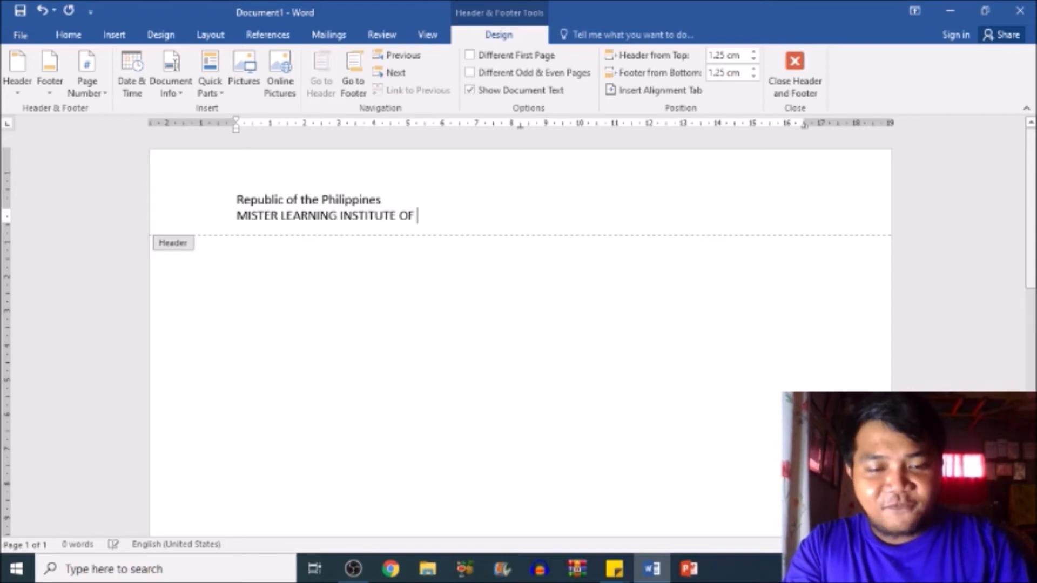
type("TECHNOLOGY")
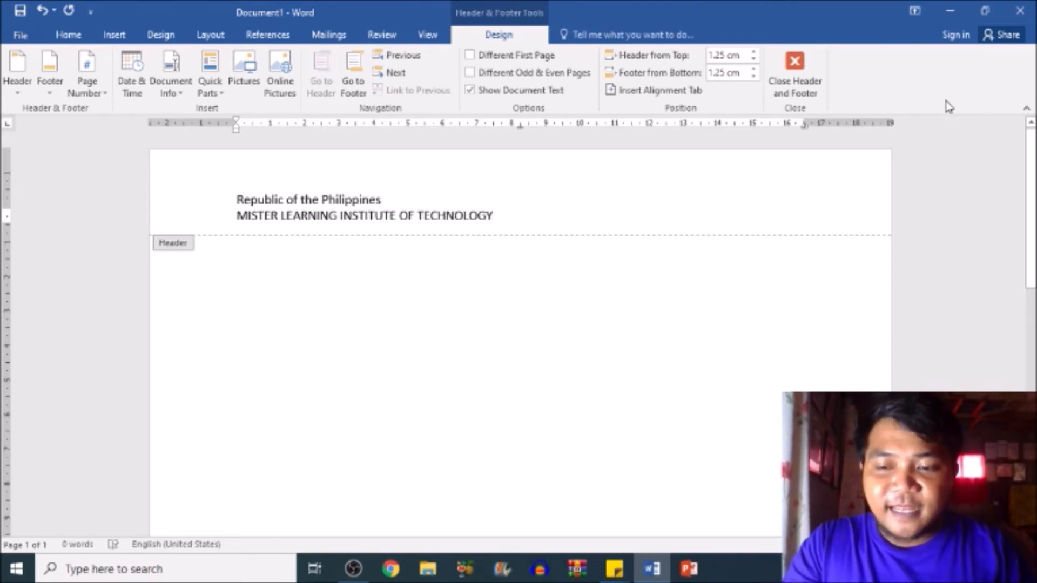
key("Return")
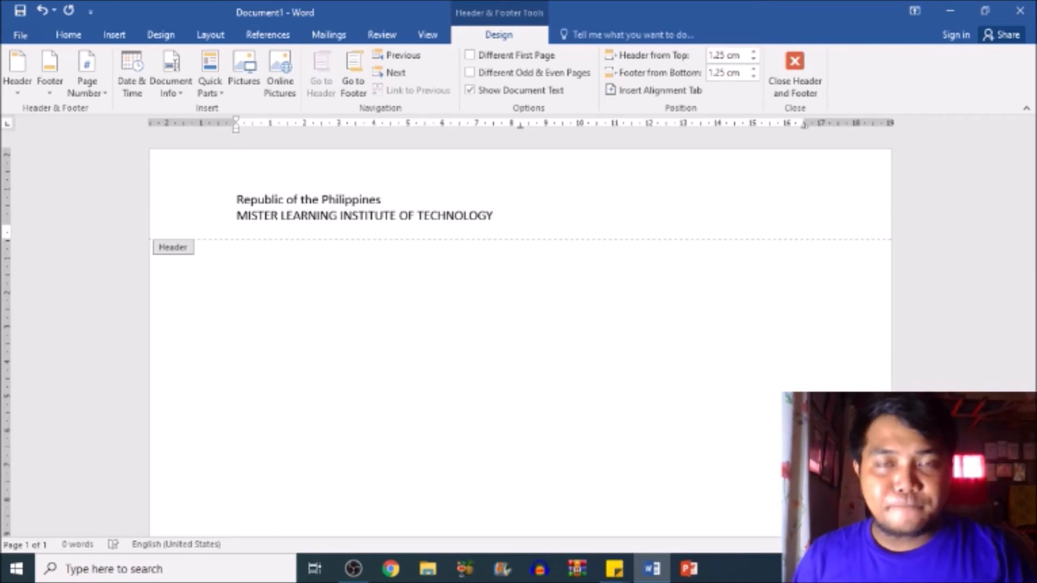
- Add "Region 2" as the third line of the header
type("Region")
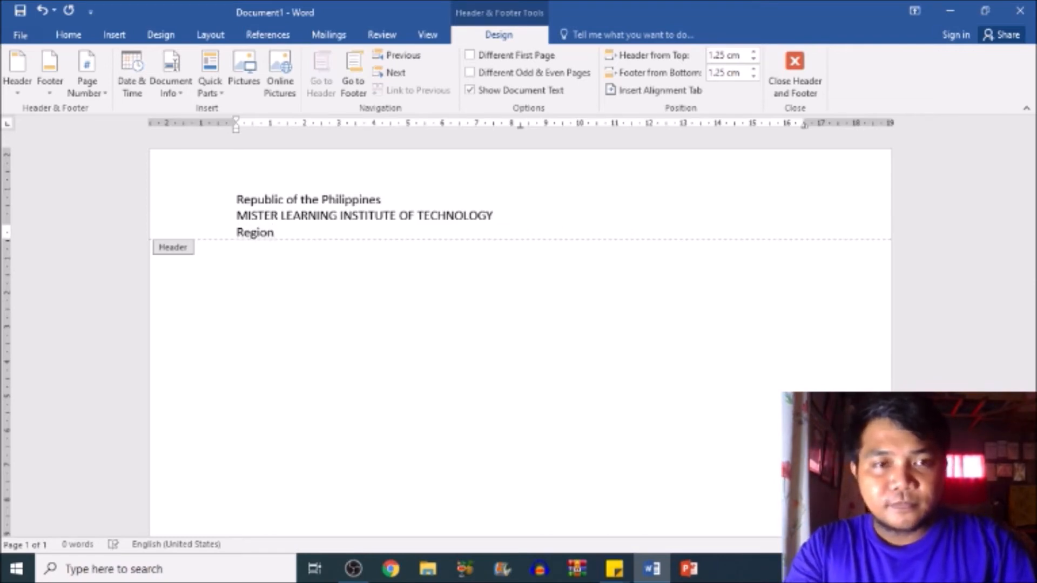
type(" 2")
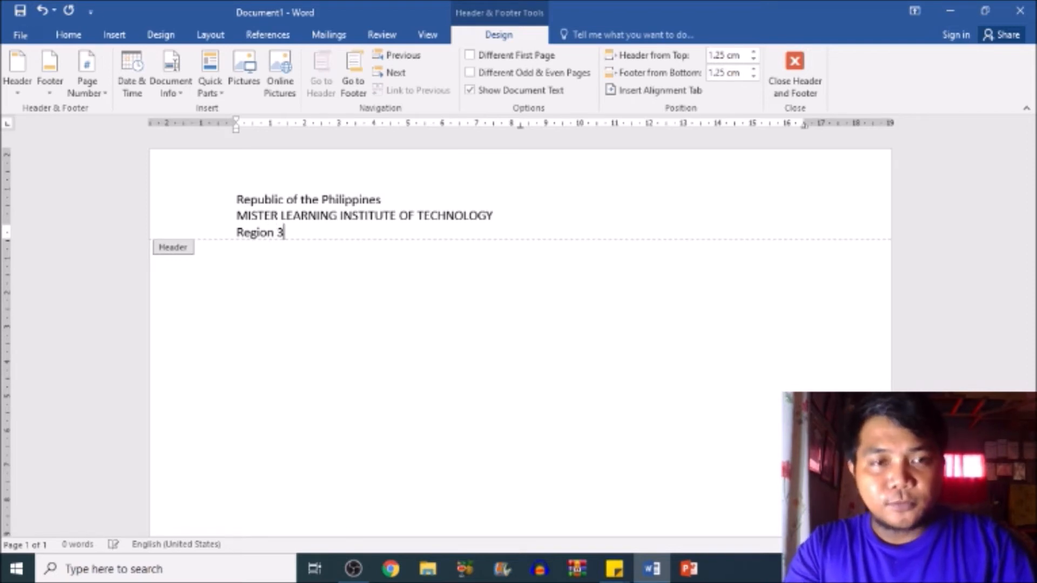
key("Return")
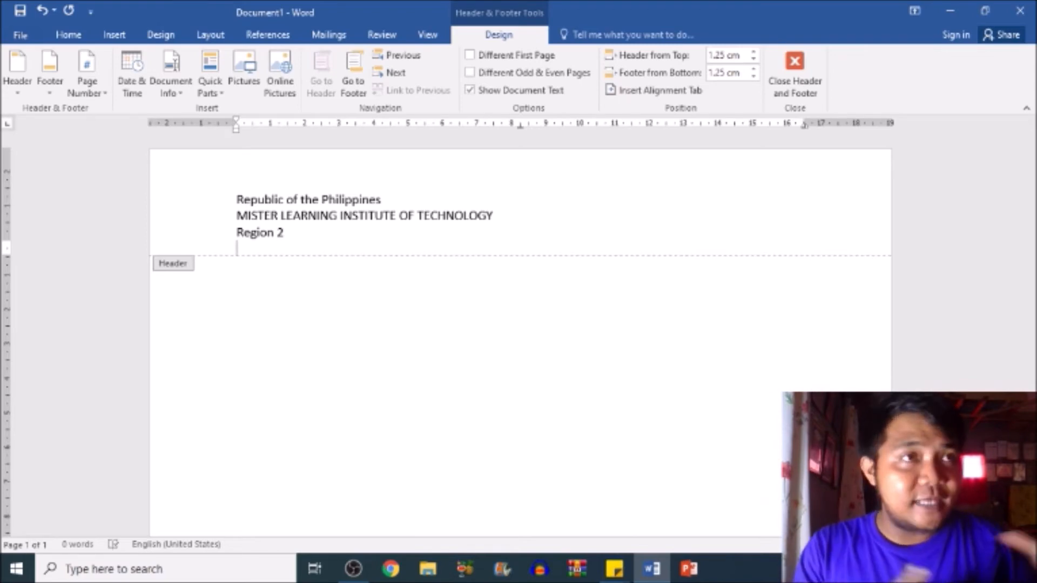
- Enter the institute's address as the fourth header line, giving barangay, municipality and province separated by commas
type("sAN")
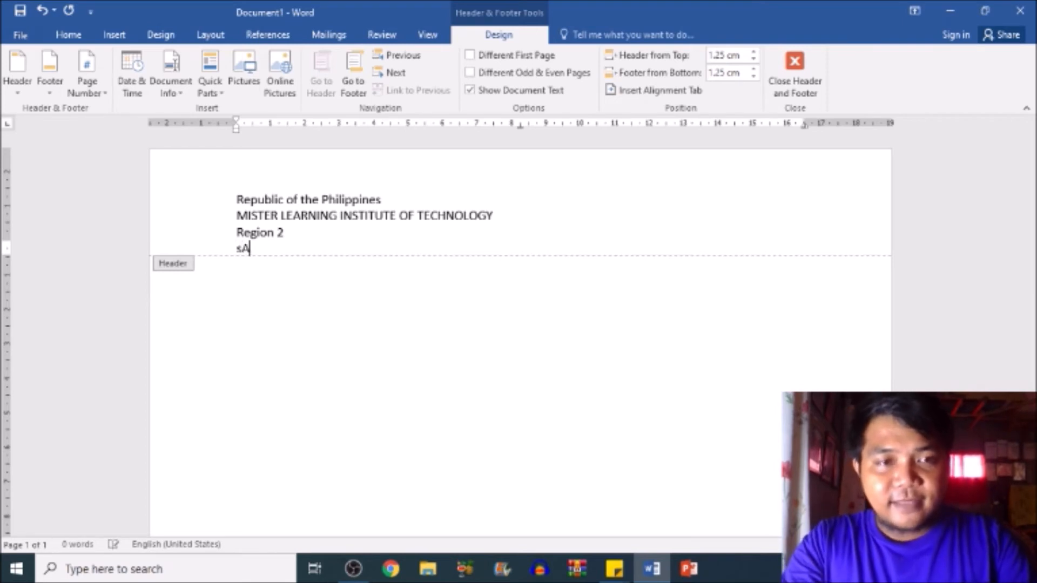
key("BackSpace")
key("BackSpace")
key("BackSpace")
type("S")
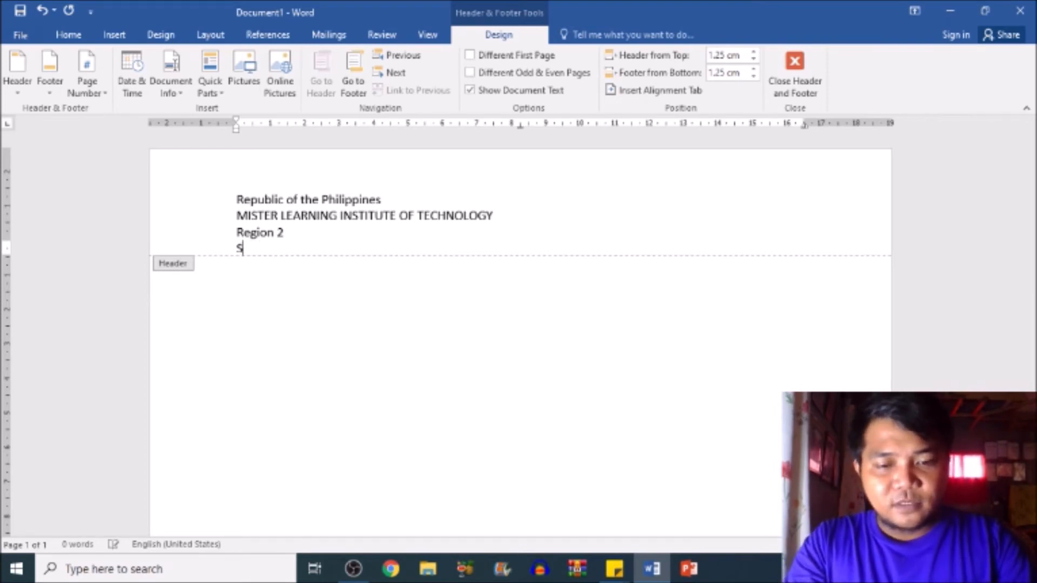
type("anta Te")
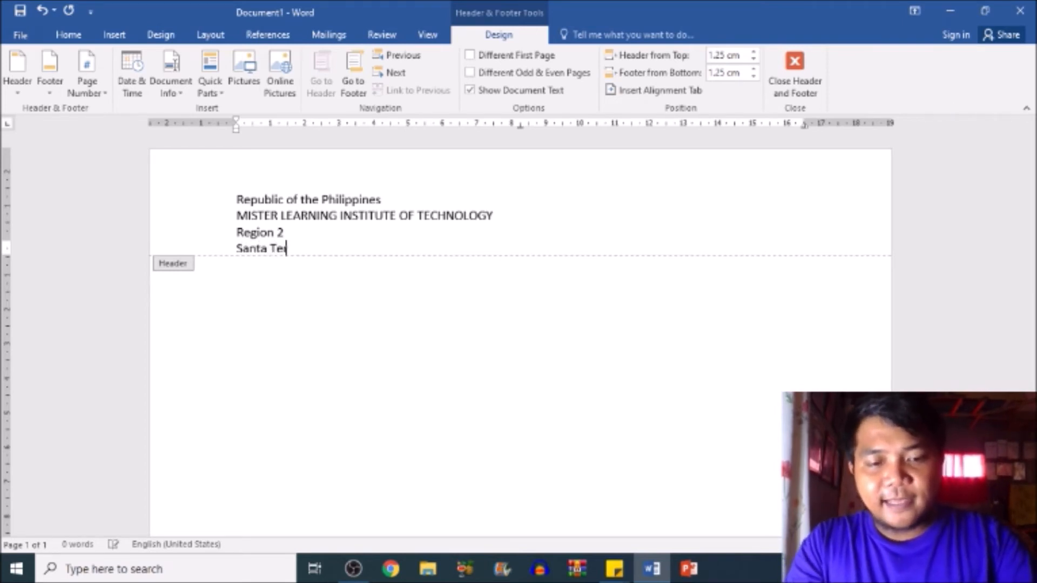
type("resita, Cagayan")
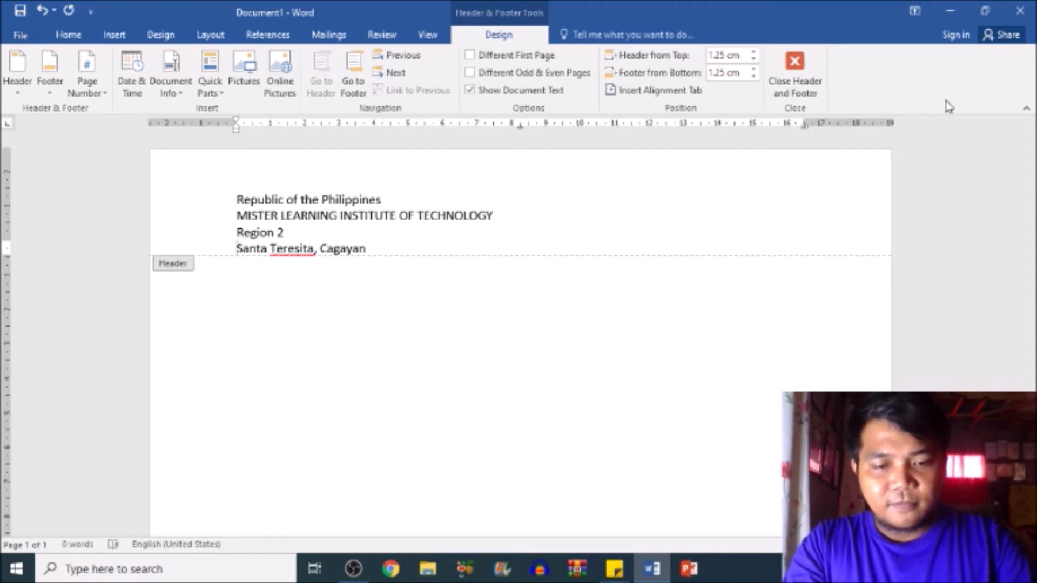
key("Home")
type("Barangay")
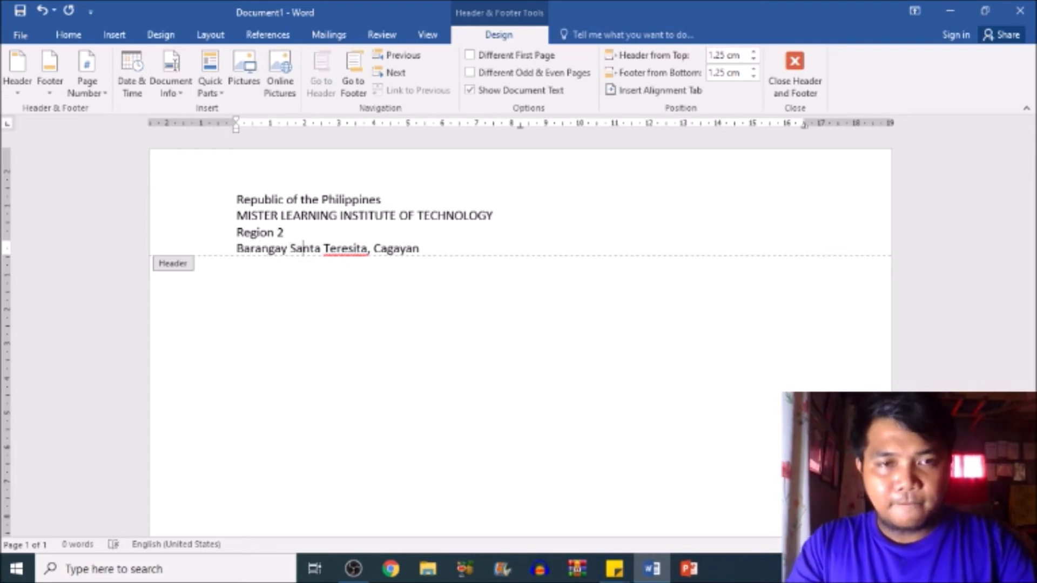
type(" Mission,")
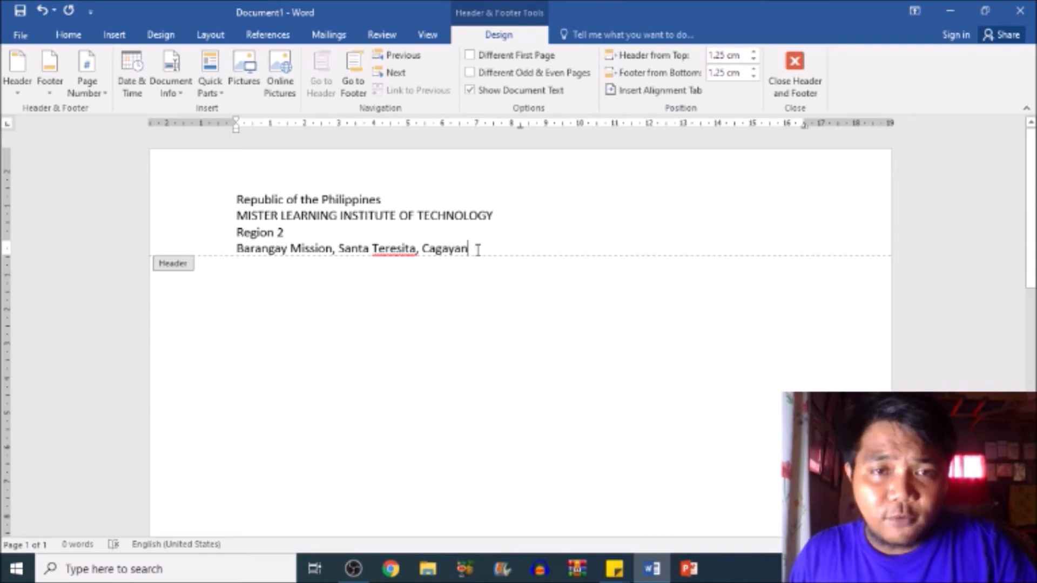
- Centre all four header lines and make the institute name line bold
left_click_drag(458, 246, 225, 180)
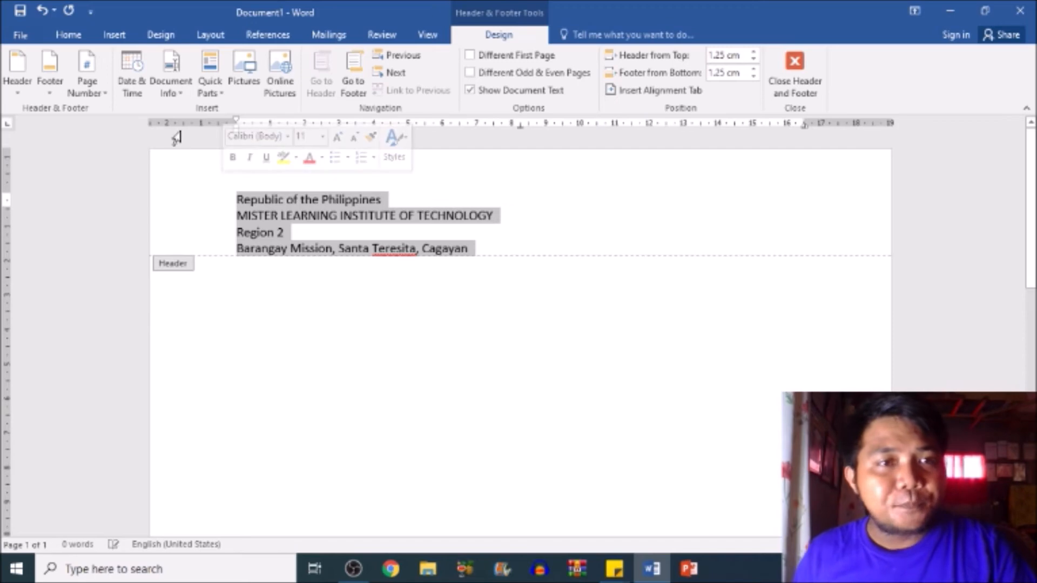
left_click(84, 41)
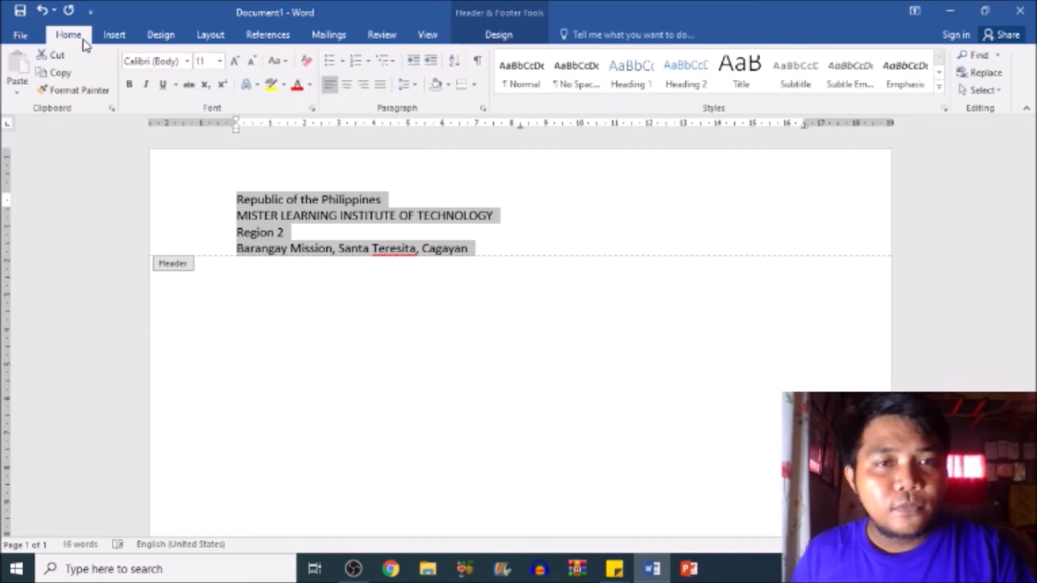
left_click(347, 86)
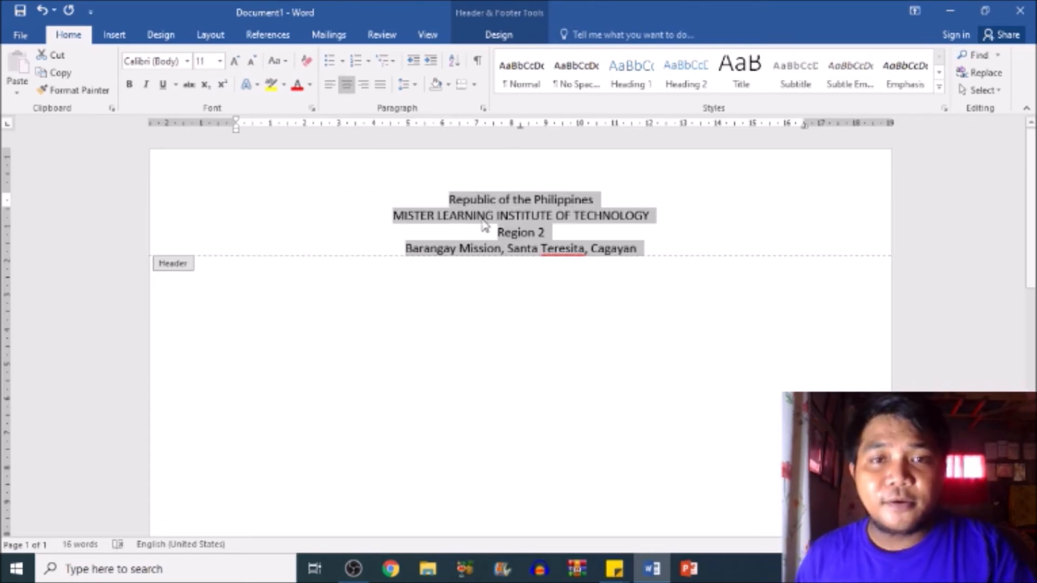
left_click(487, 252)
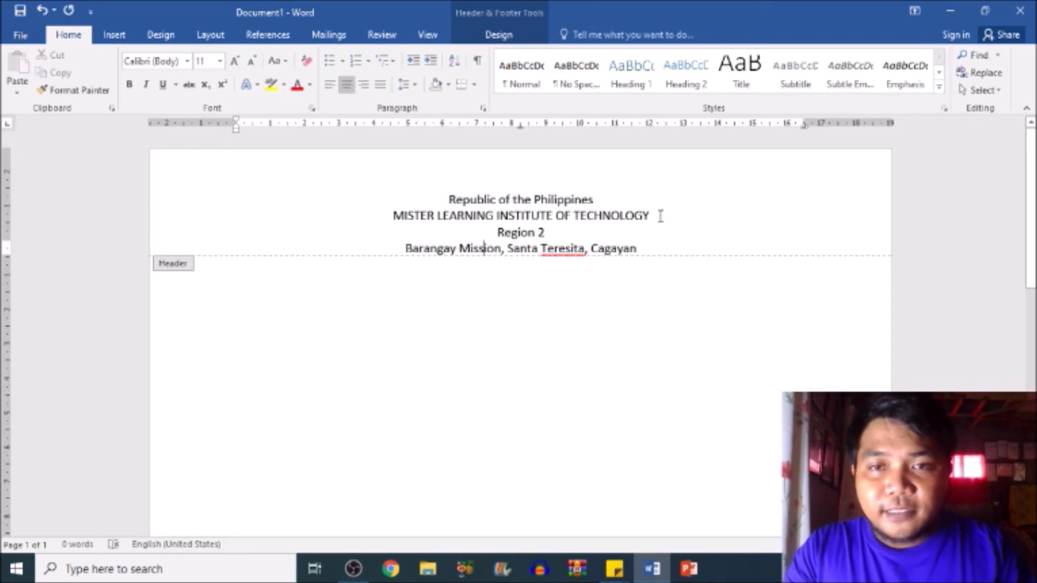
left_click_drag(655, 215, 400, 220)
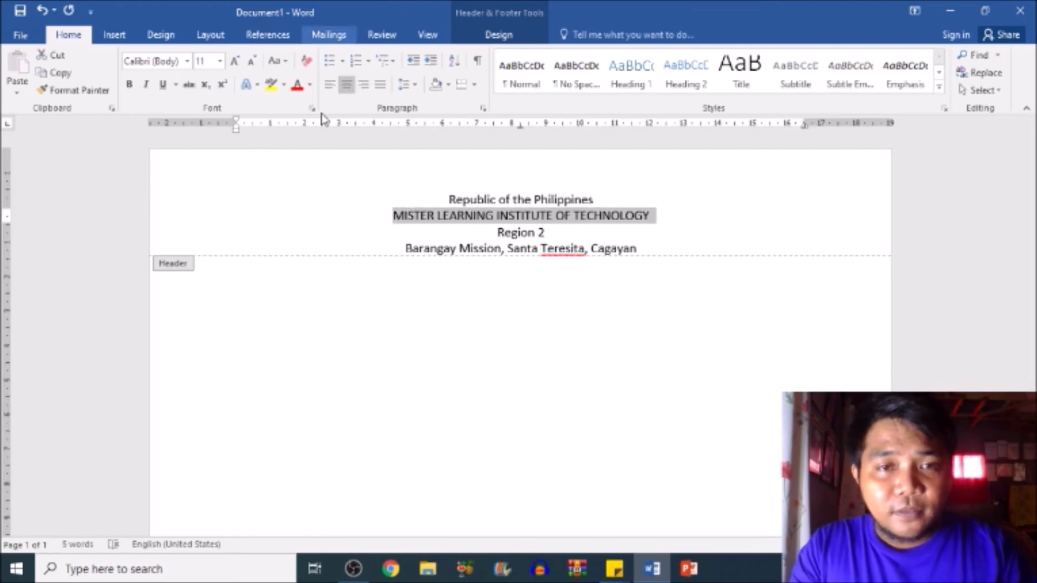
key("ctrl+b")
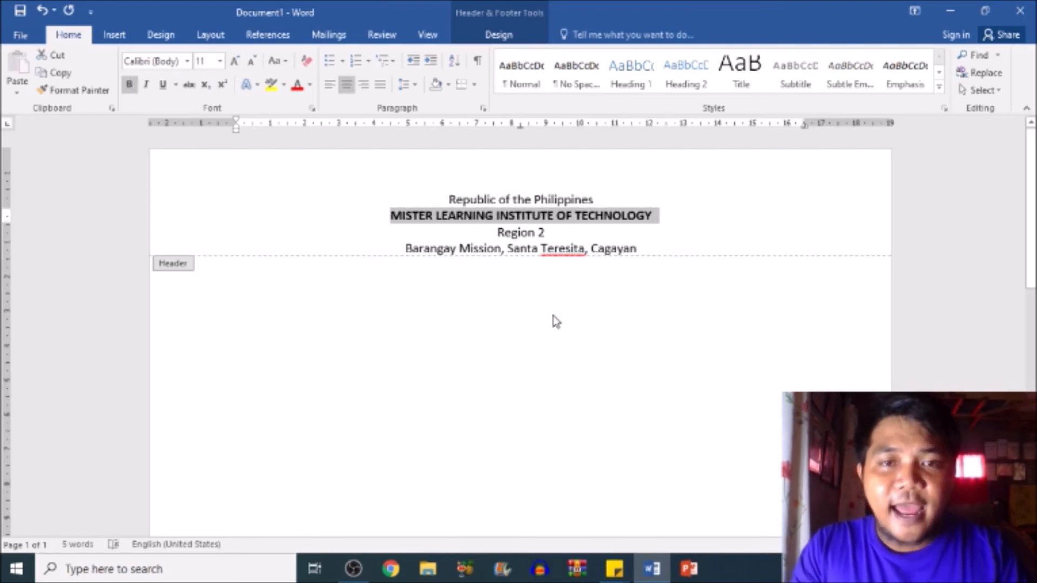
- Change the font of all four header lines to Comic Sans MS
left_click_drag(644, 248, 394, 207)
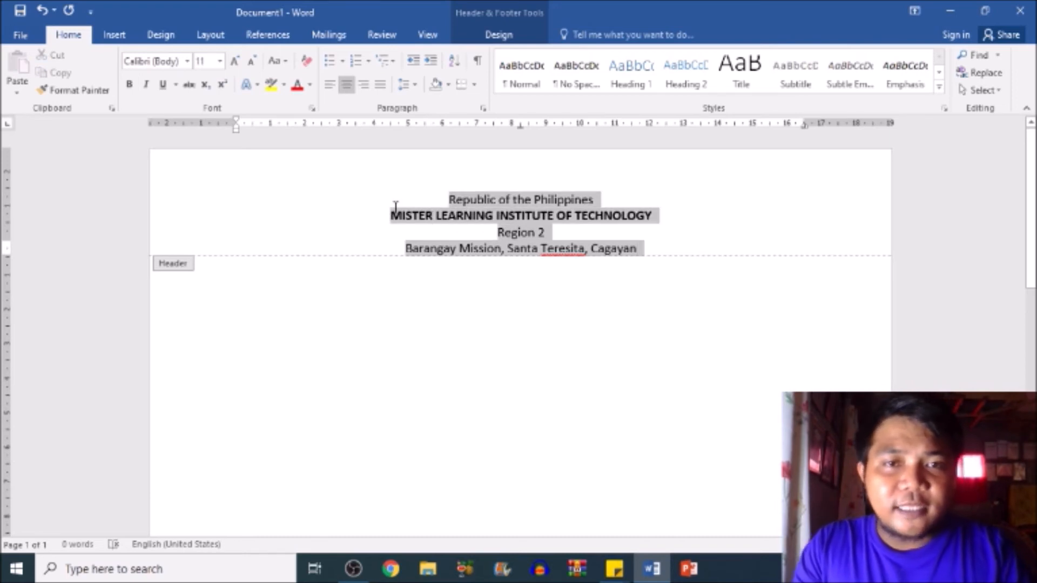
left_click(188, 65)
left_click(188, 61)
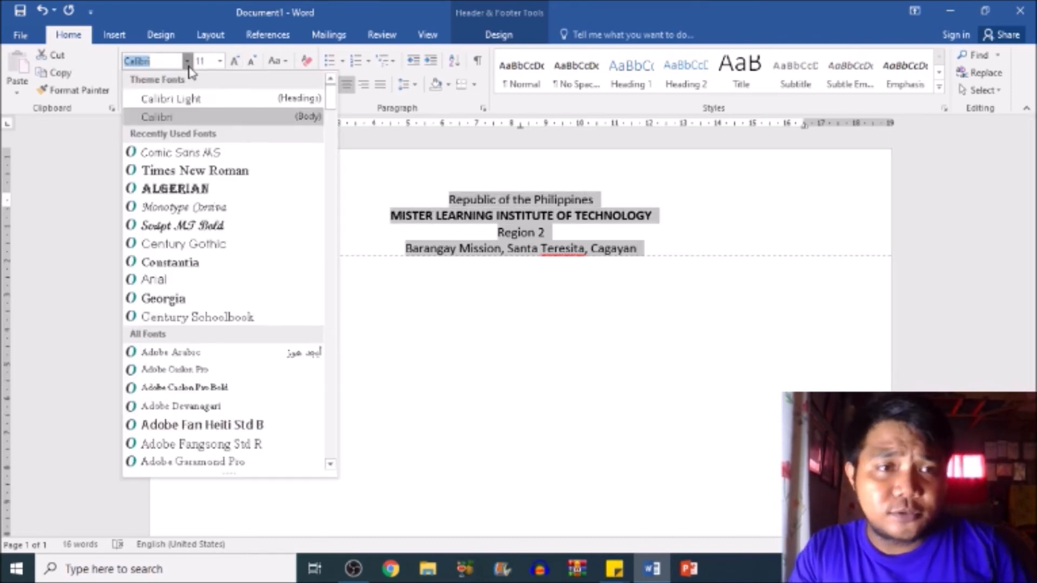
left_click(200, 154)
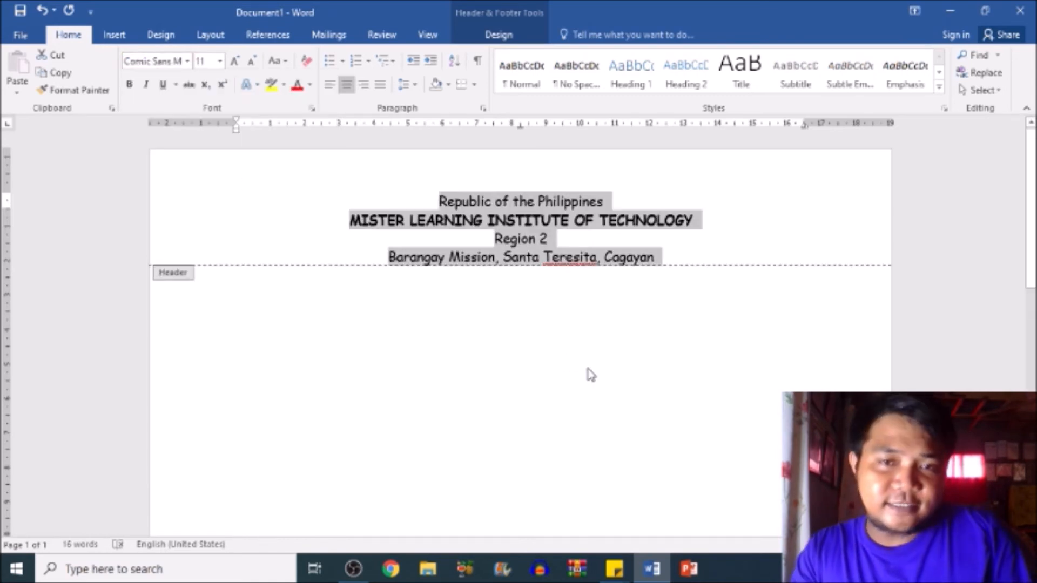
- Enter "Mister Learning Institute of Technology" as the page footer text
scroll(651, 363, "down", 2)
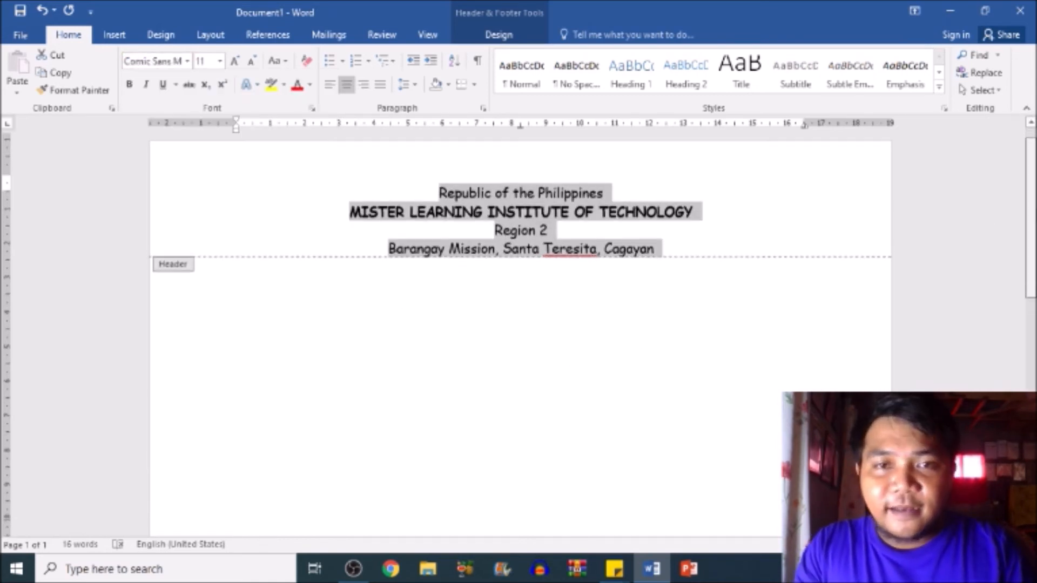
scroll(518, 324, "down", 10)
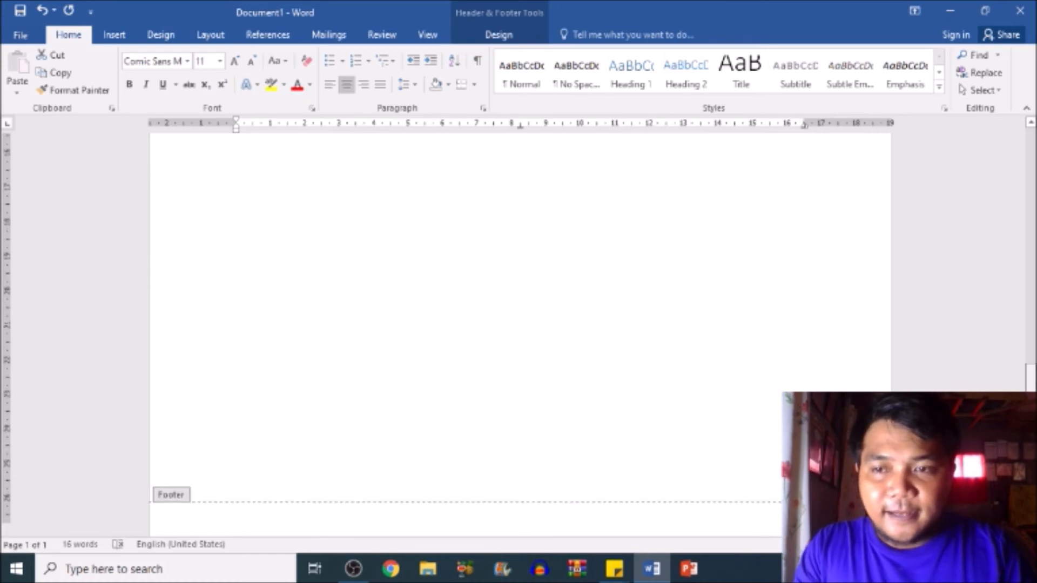
left_click(258, 466)
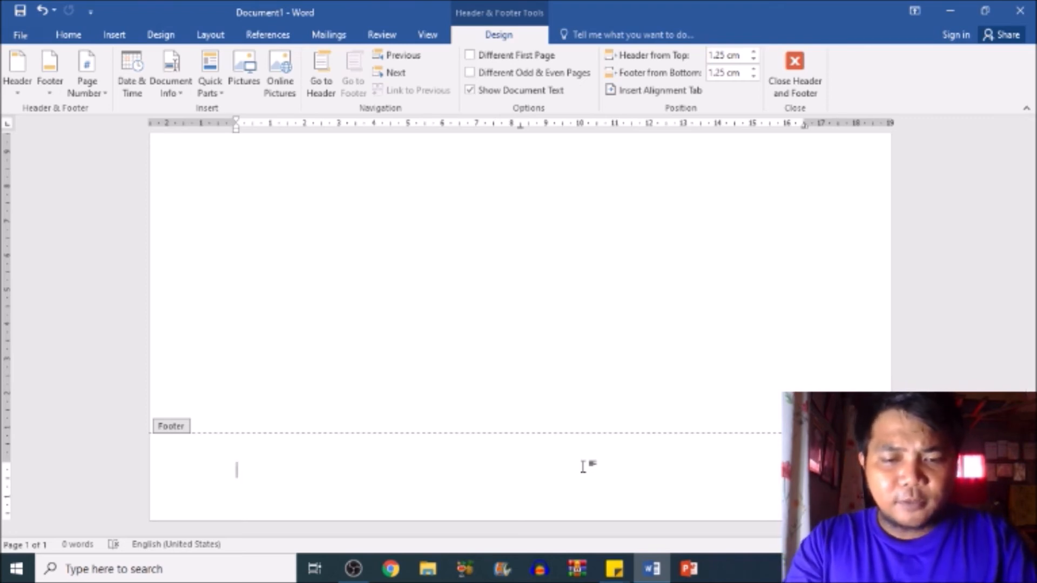
type("Mister")
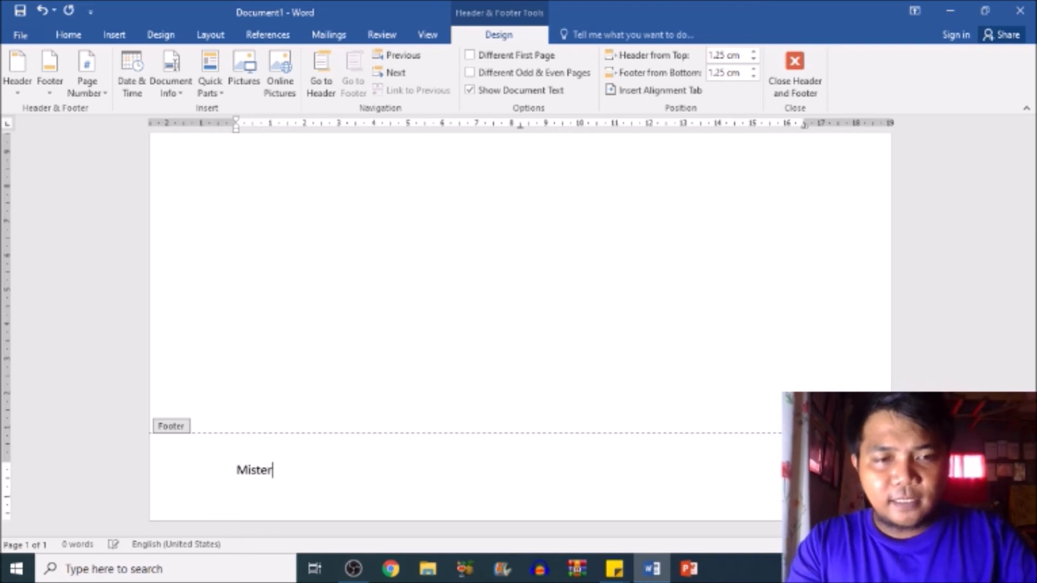
type(" Learing")
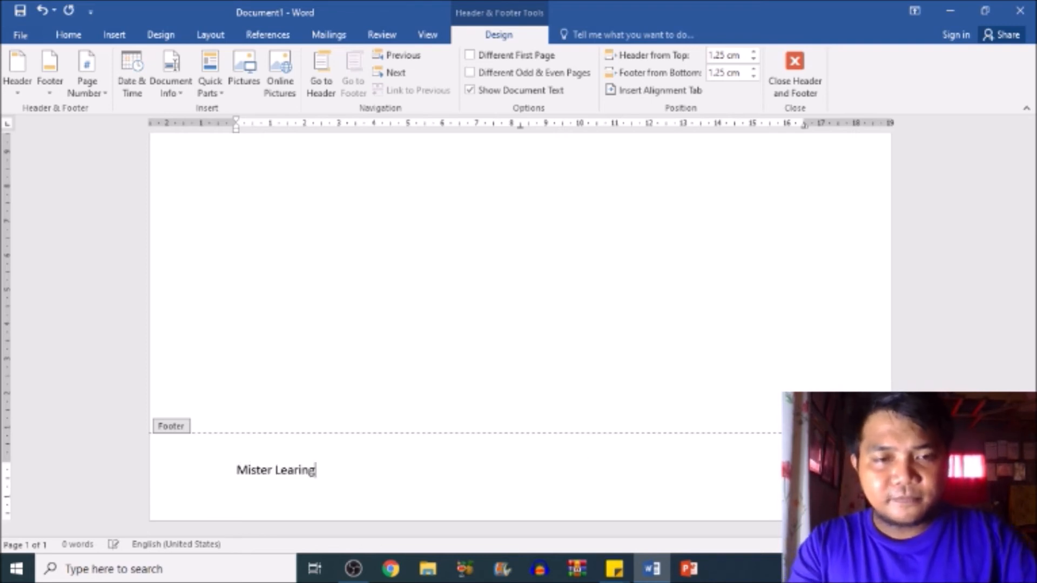
key("BackSpace")
key("BackSpace")
key("BackSpace")
type("ning Institute of Technology")
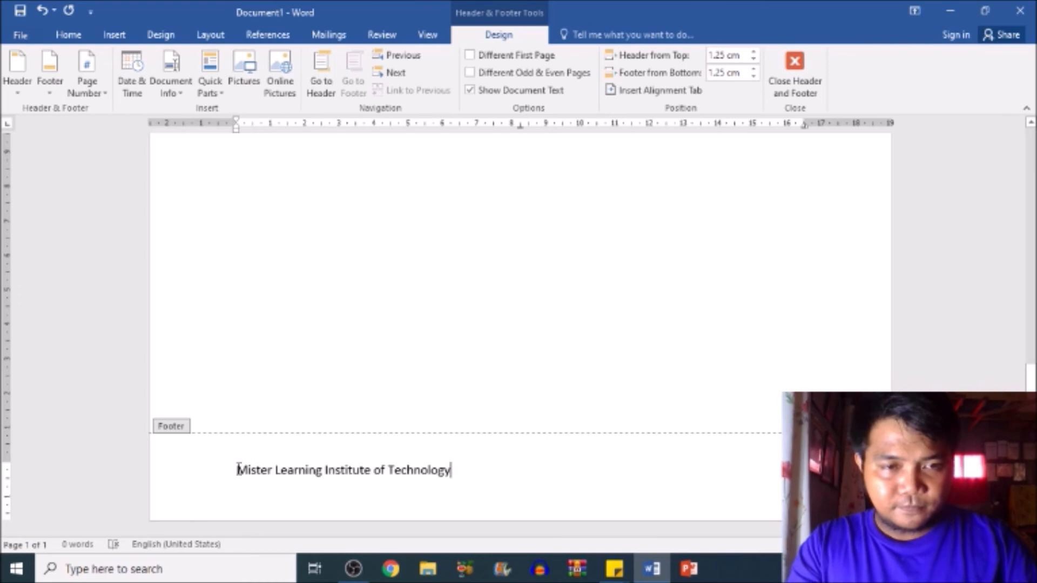
- Format the footer text as right-aligned, bold Comic Sans MS and return to the document body
triple_click(345, 472)
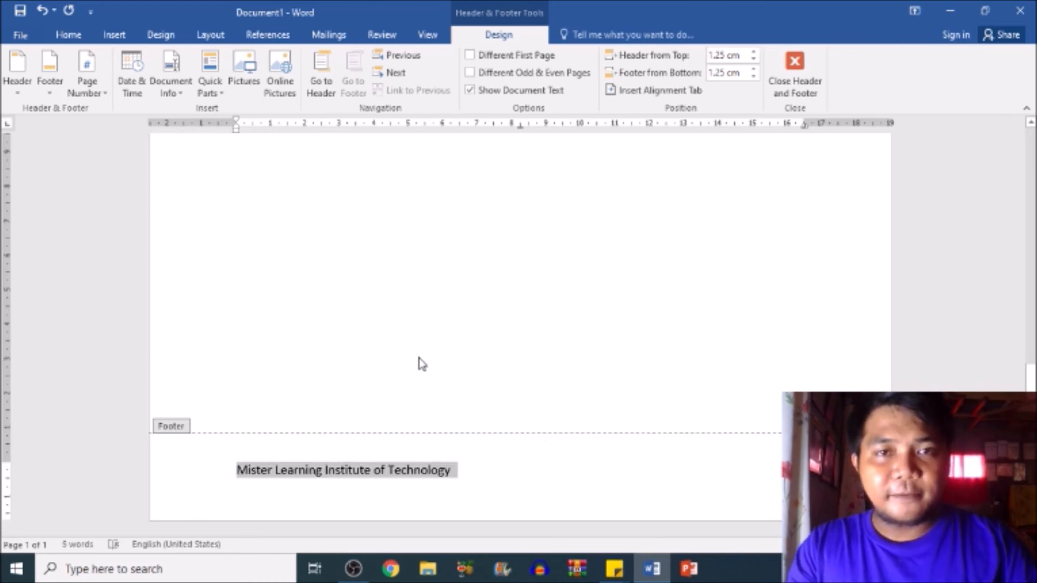
left_click(77, 42)
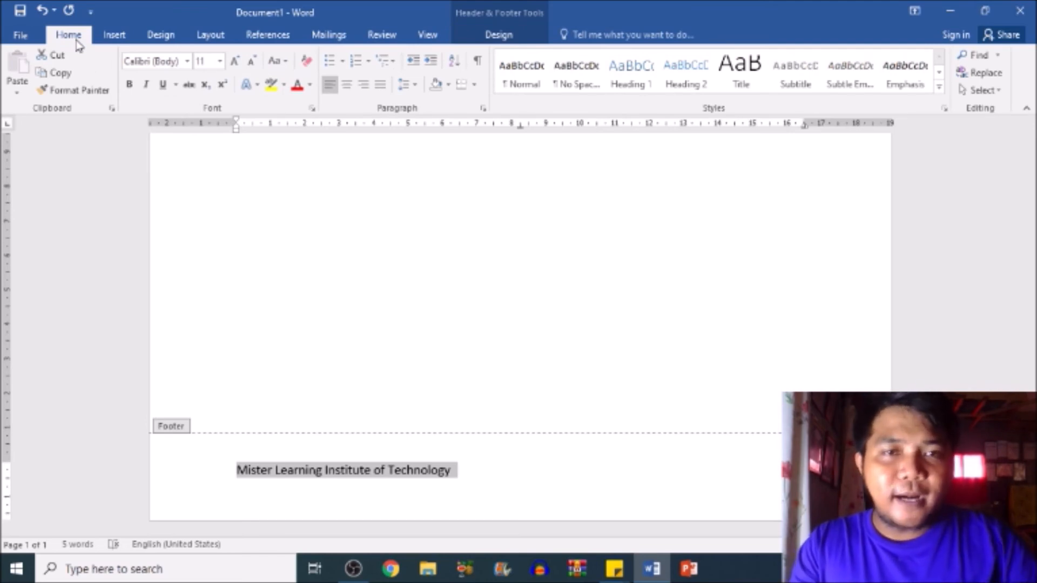
left_click(365, 85)
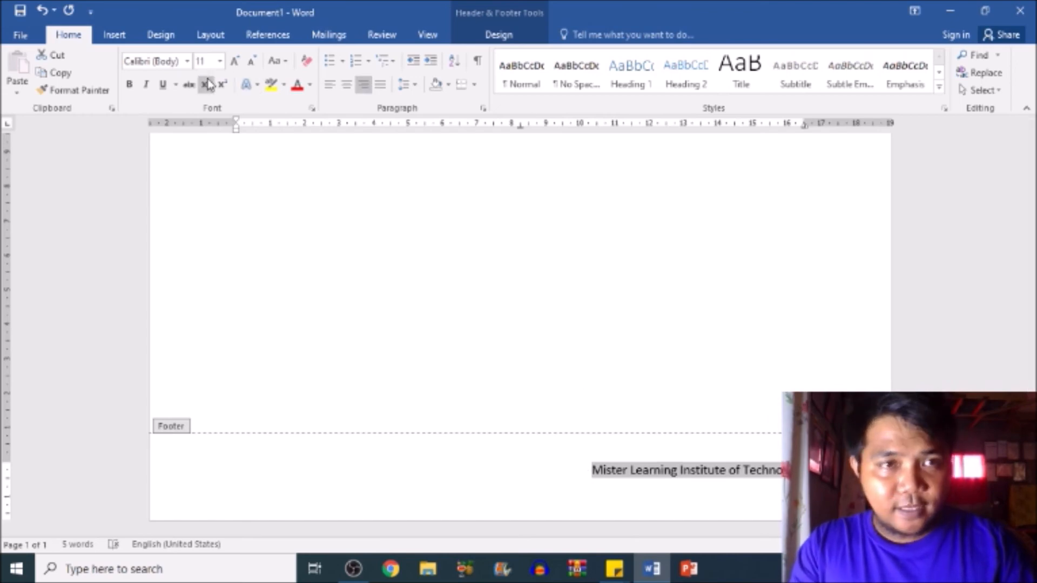
left_click(187, 61)
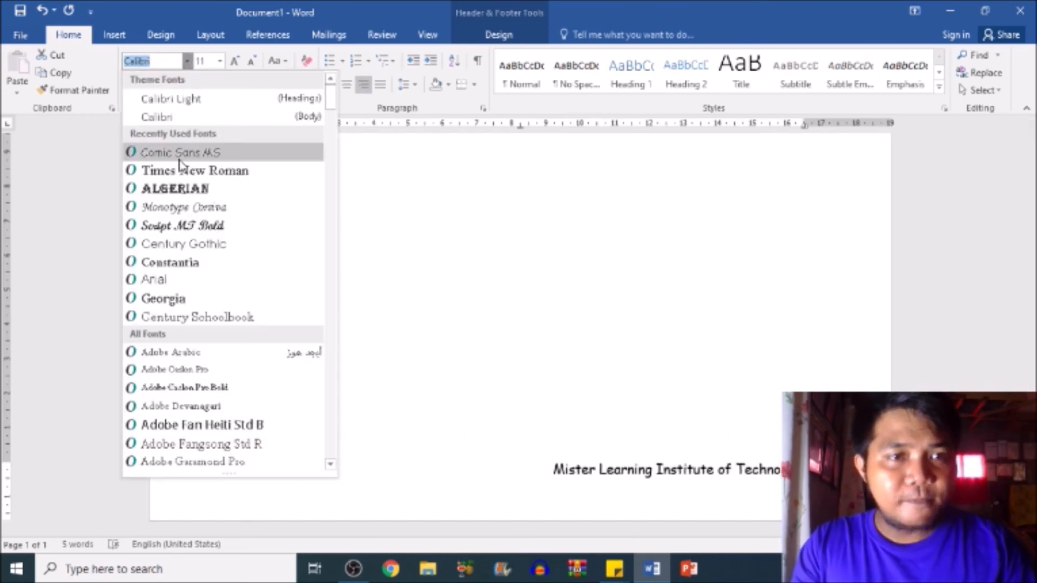
left_click(179, 161)
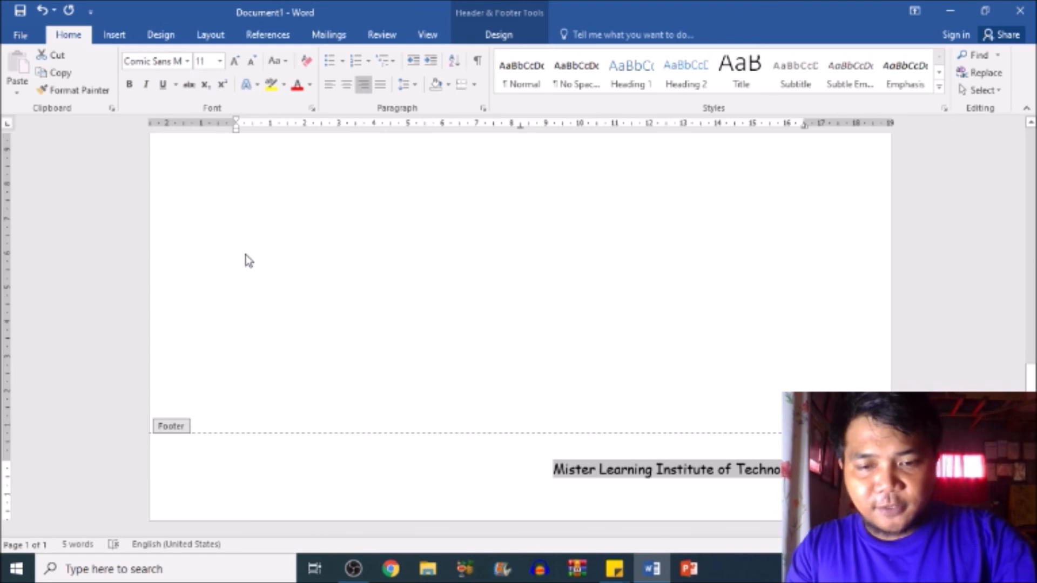
key("ctrl+b")
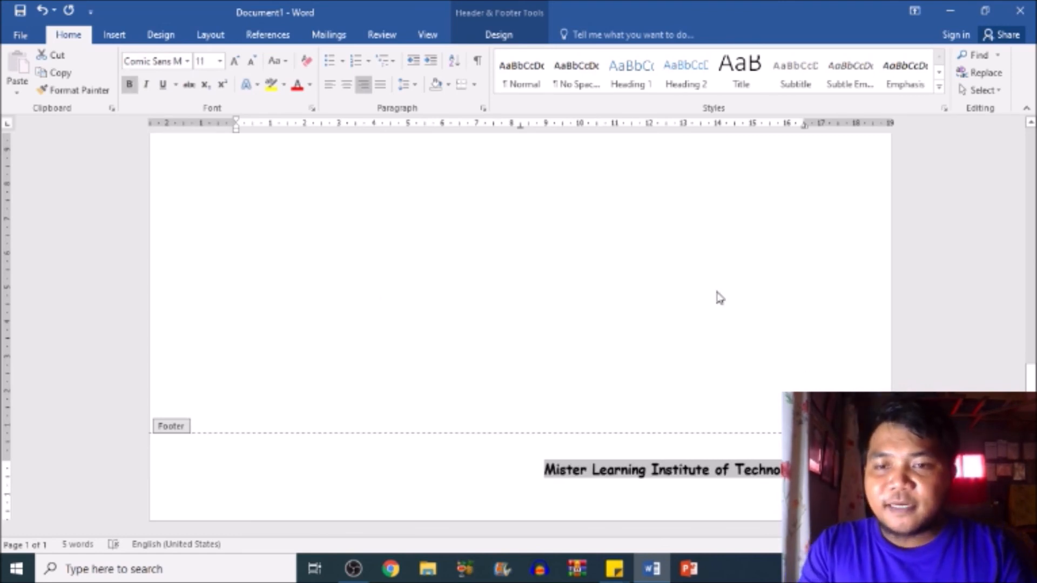
double_click(720, 297)
- Write "To the School Head" as body text below the header on the first page
scroll(753, 290, "up", 5)
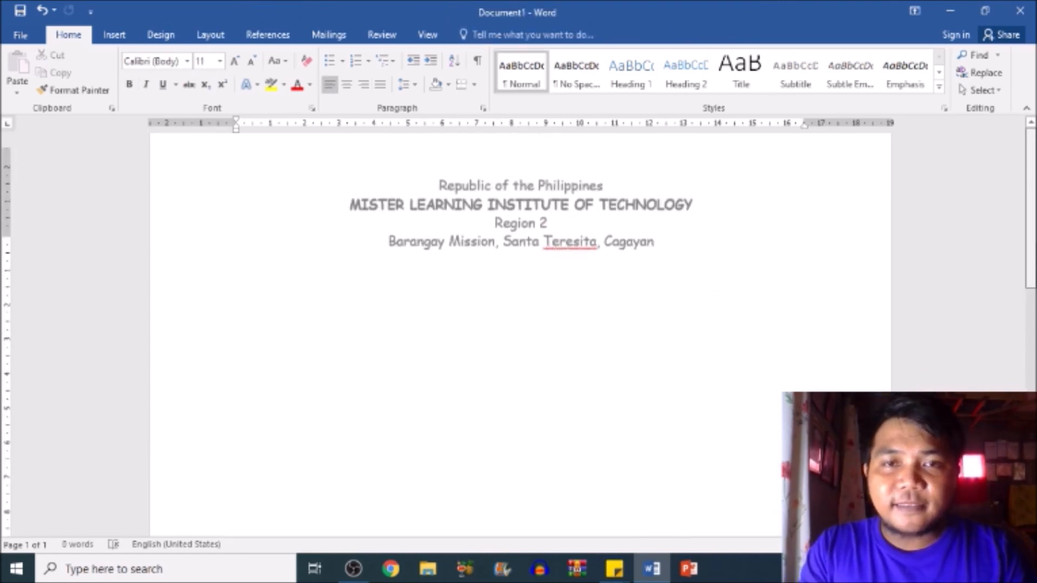
scroll(689, 298, "up", 1)
key("Return")
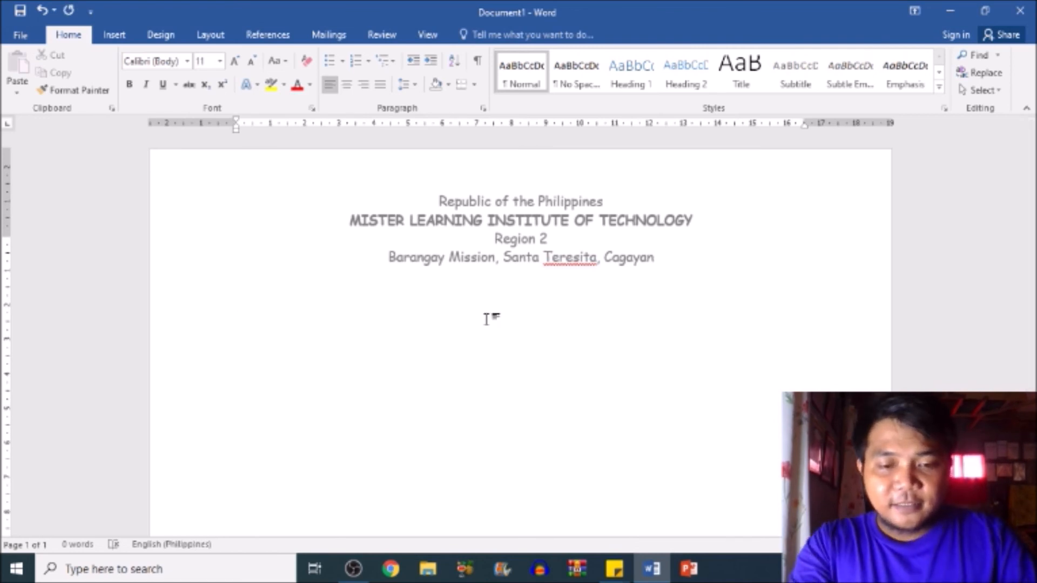
type("To the Sch")
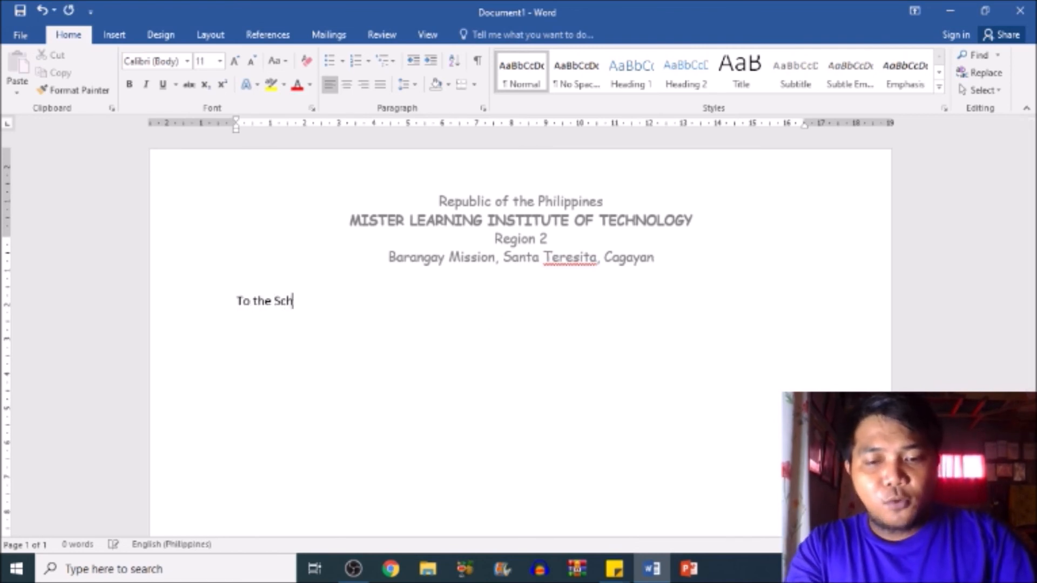
type("ool Head")
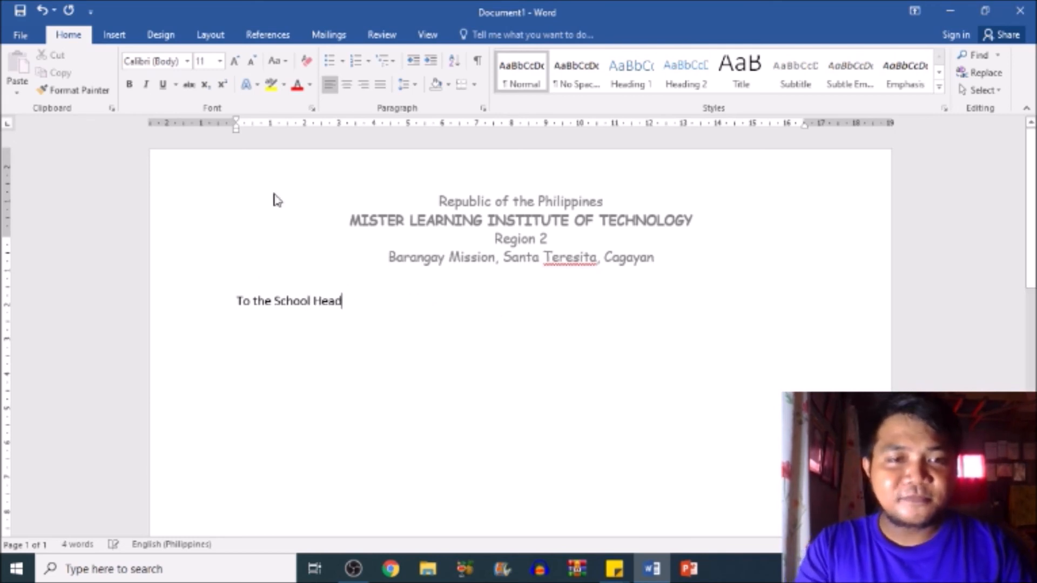
- Change the font of the "To the School Head" line to Comic Sans MS
left_click_drag(477, 324, 458, 274)
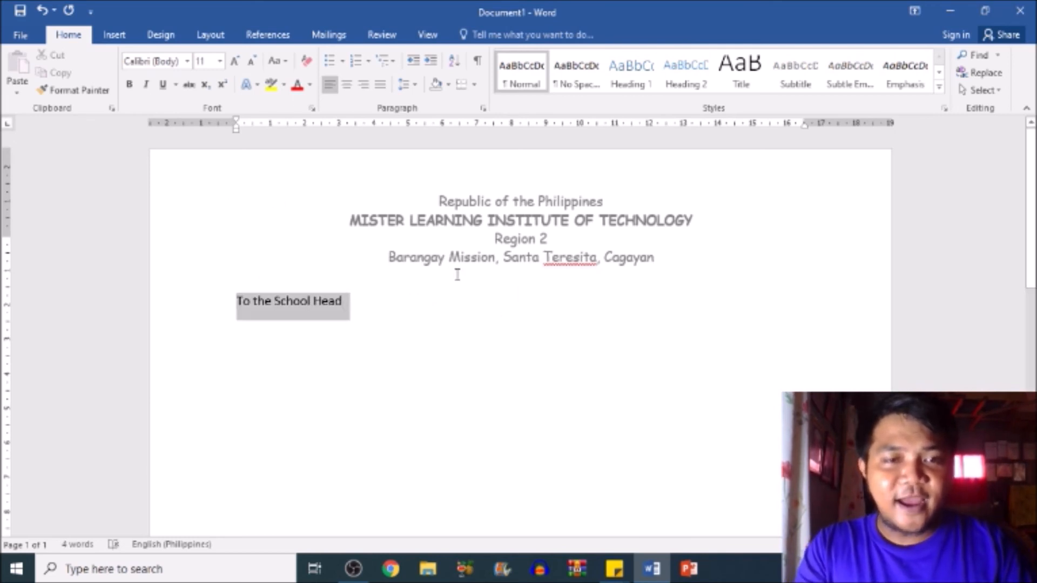
left_click(187, 61)
left_click(181, 151)
left_click(490, 359)
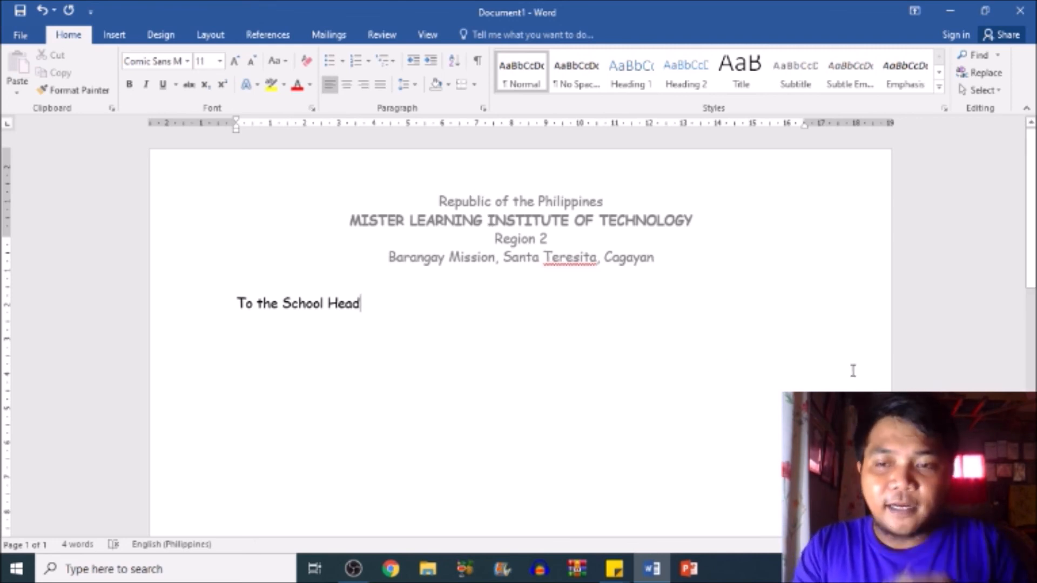
- Review the whole page with its header and footer, and open the print preview
scroll(520, 324, "down", 20)
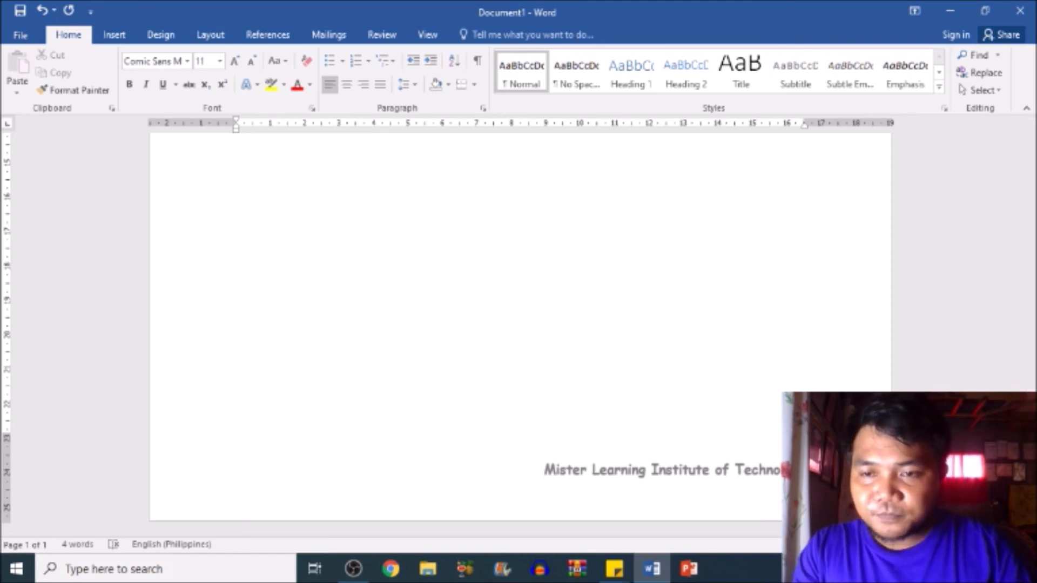
scroll(521, 324, "down", 6)
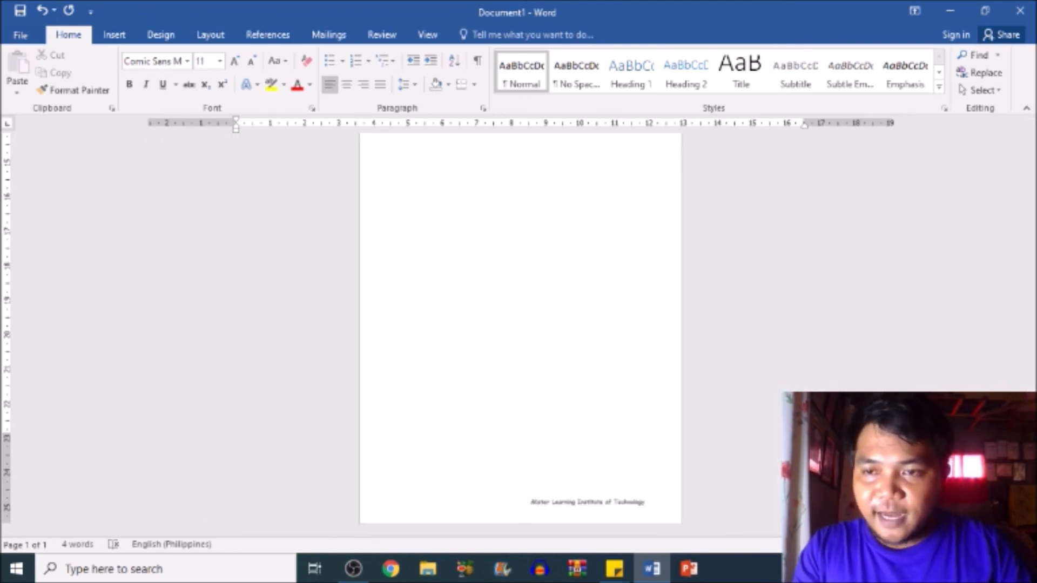
scroll(520, 324, "down", 2)
scroll(789, 240, "up", 2)
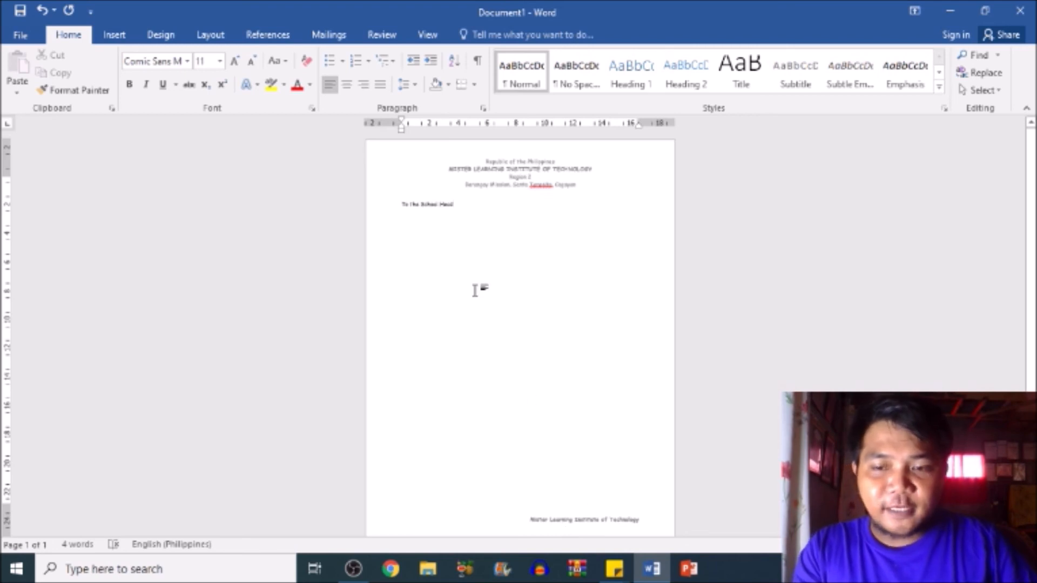
key("ctrl+p")
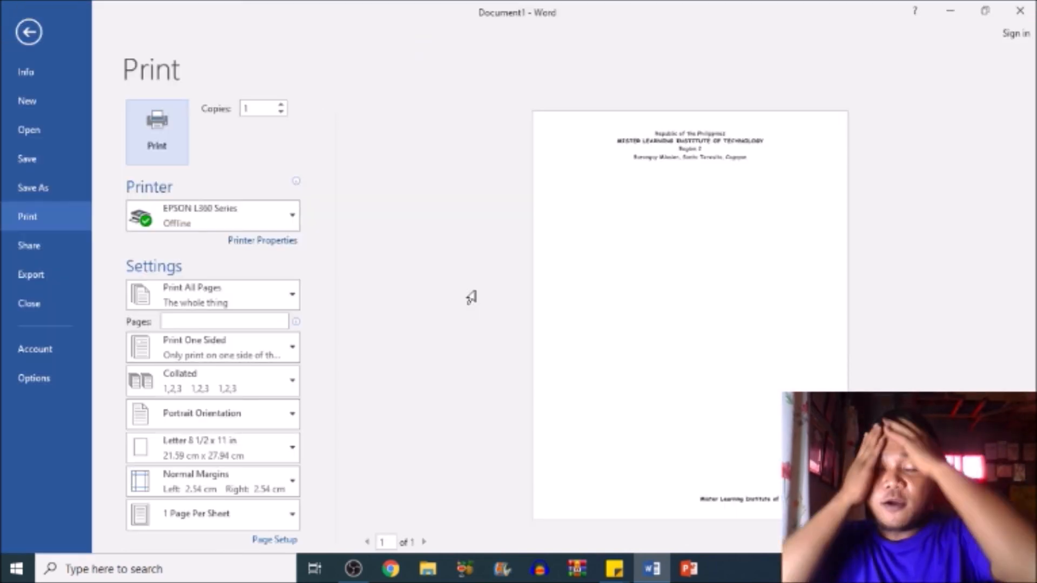